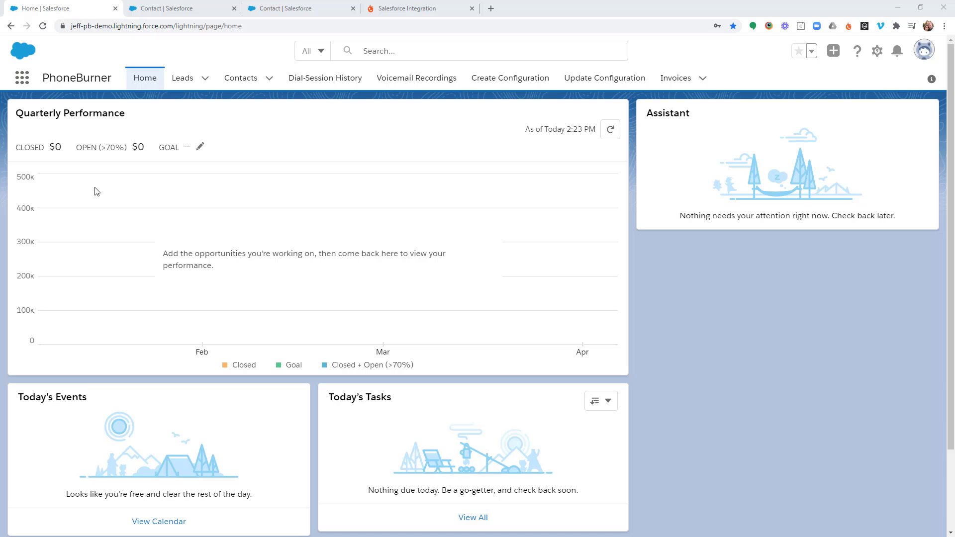
# - Launch the PhoneBurner app by searching 'phone' in the App Launcher
pyautogui.click(22, 78)
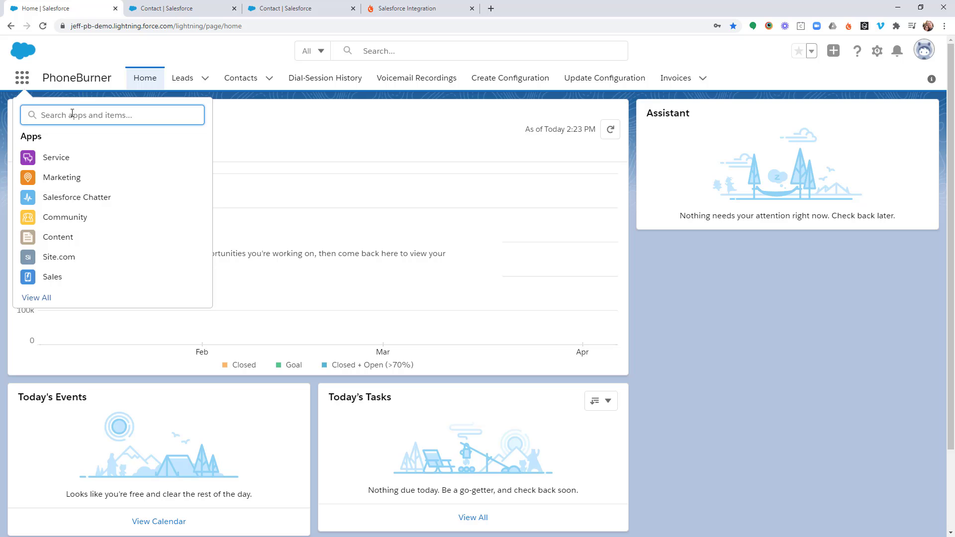
pyautogui.write('phone')
pyautogui.press('Return')
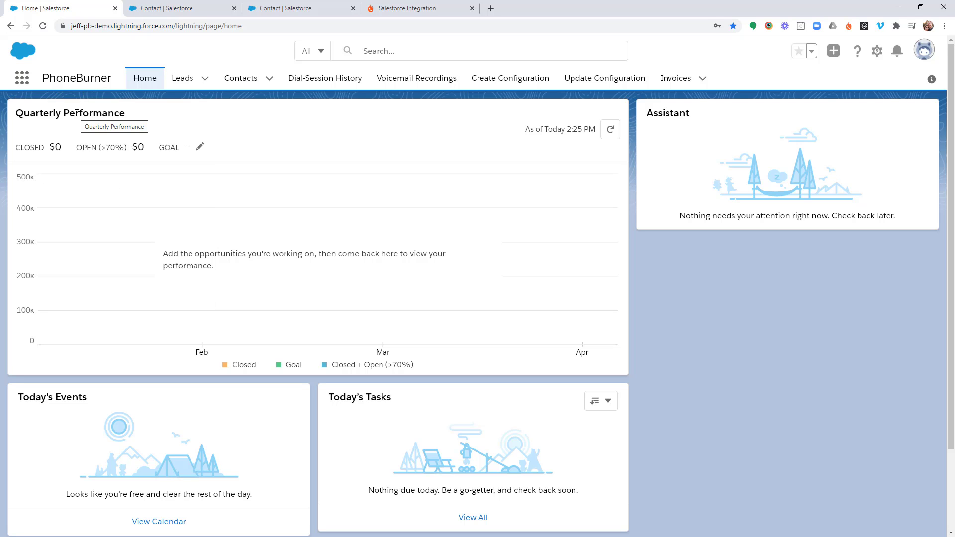
# - Go to Voicemail Recordings to see the existing '2nd VM' and '1st call Message' recordings
pyautogui.click(432, 83)
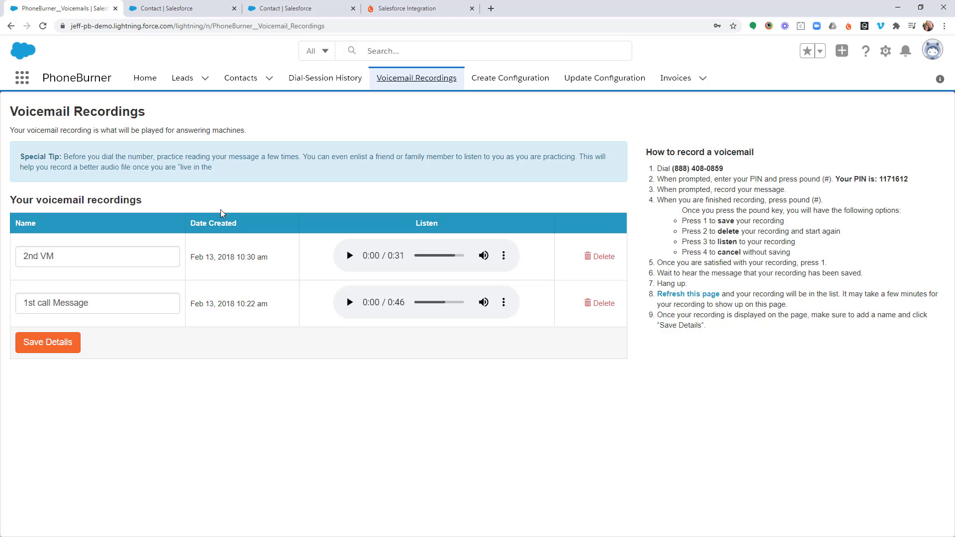
pyautogui.moveTo(722, 171); pyautogui.dragTo(676, 166)
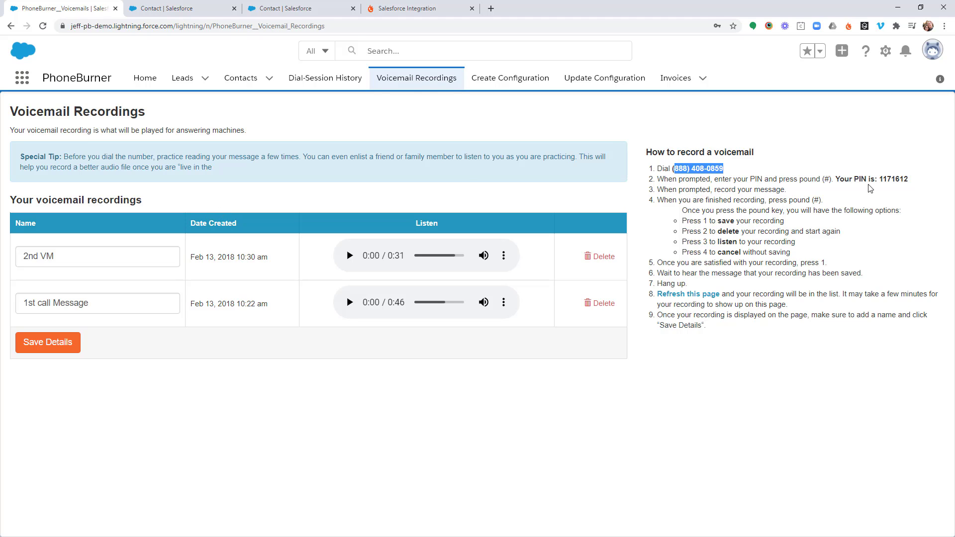
pyautogui.moveTo(912, 180); pyautogui.dragTo(878, 179)
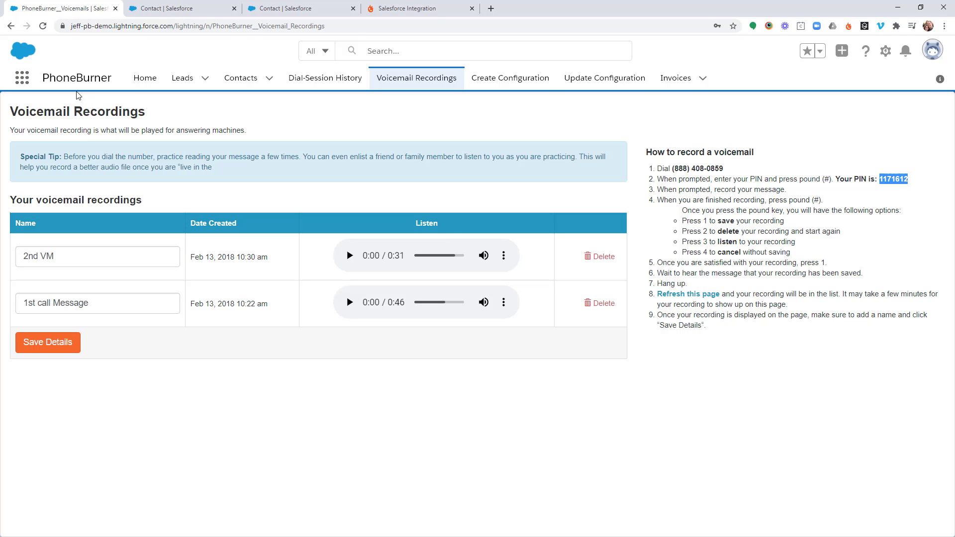
# - Reload to show the new recording, rename it 'Super Awesome New VM', and save the details
pyautogui.click(43, 25)
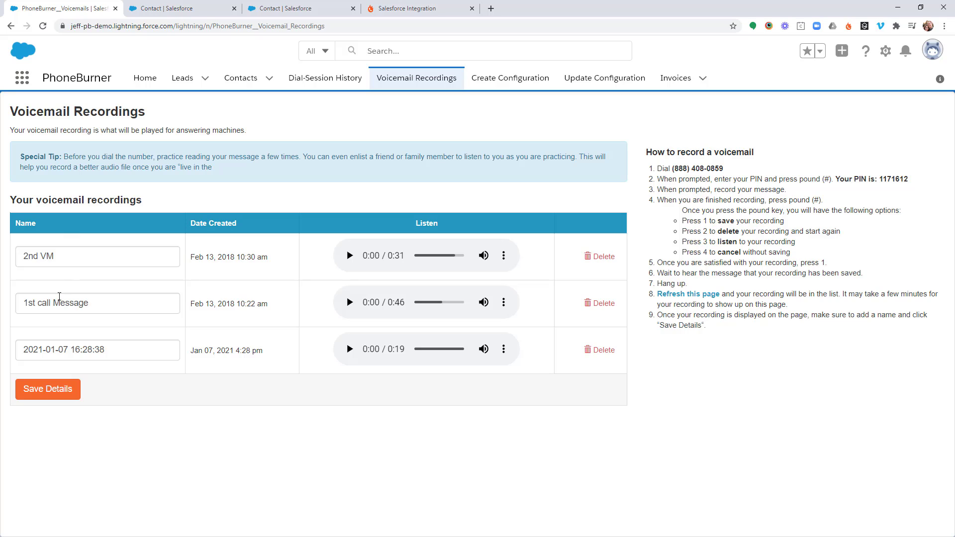
pyautogui.doubleClick(99, 350)
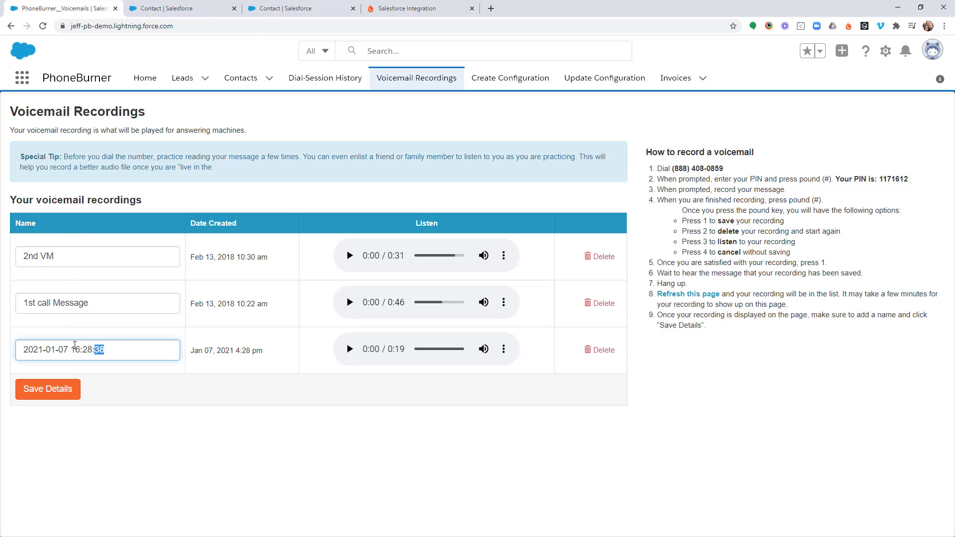
pyautogui.moveTo(75, 345); pyautogui.dragTo(21, 349)
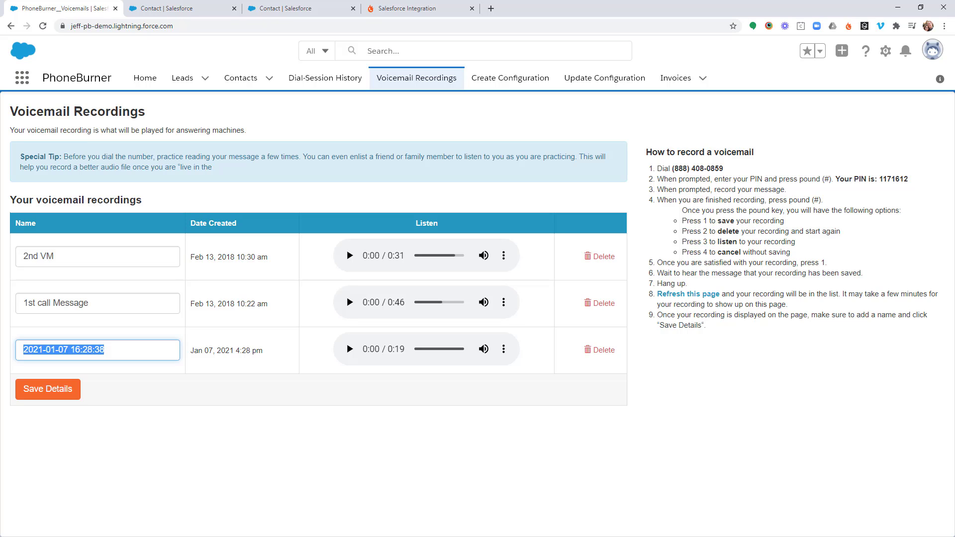
pyautogui.write('Super Awesome New VM')
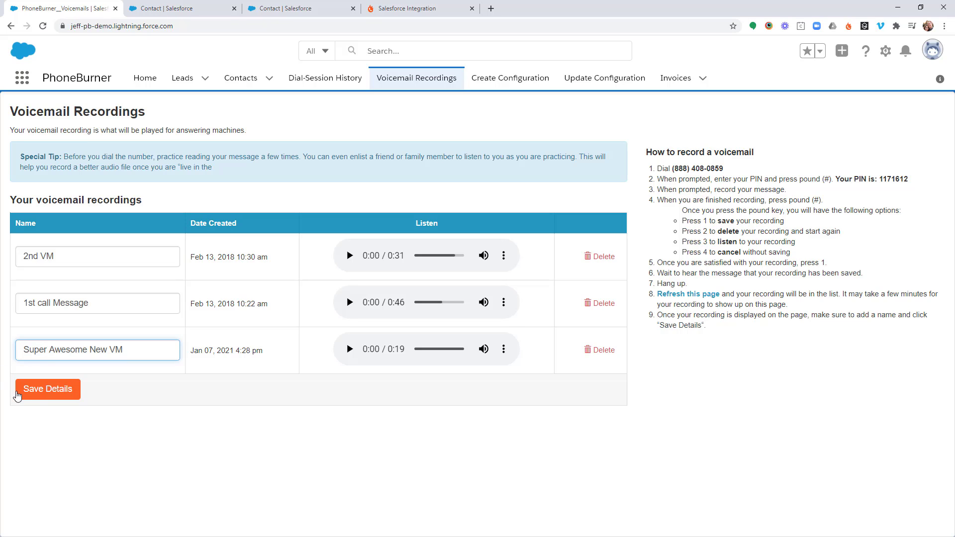
pyautogui.click(18, 394)
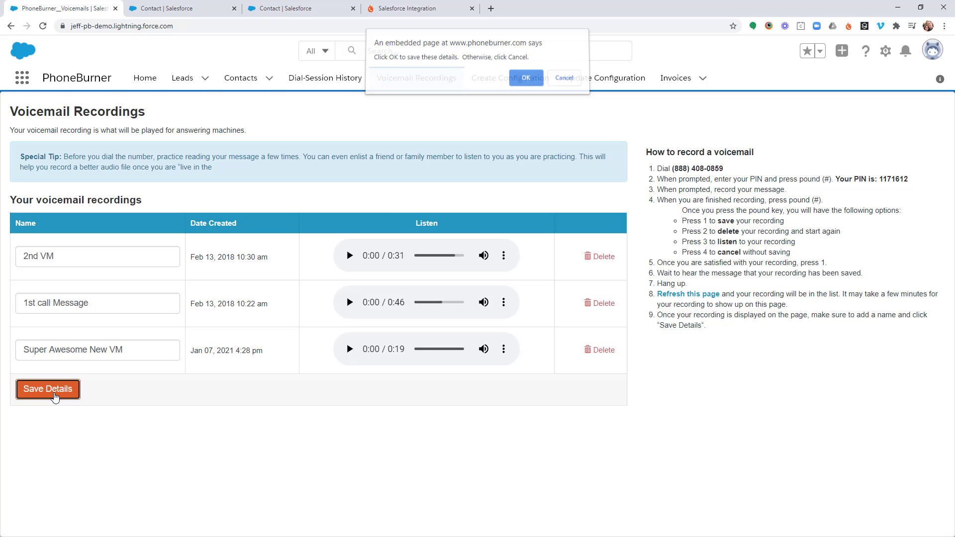
pyautogui.click(527, 84)
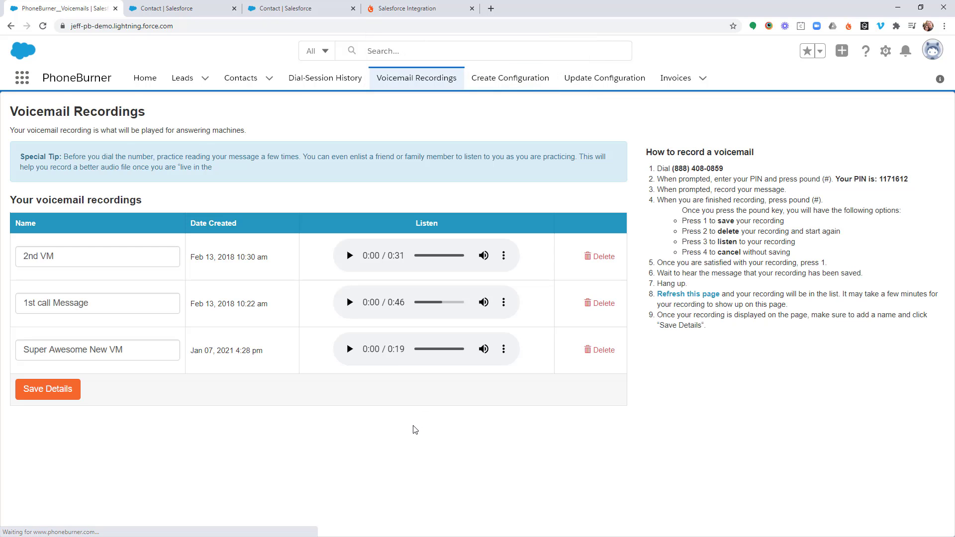